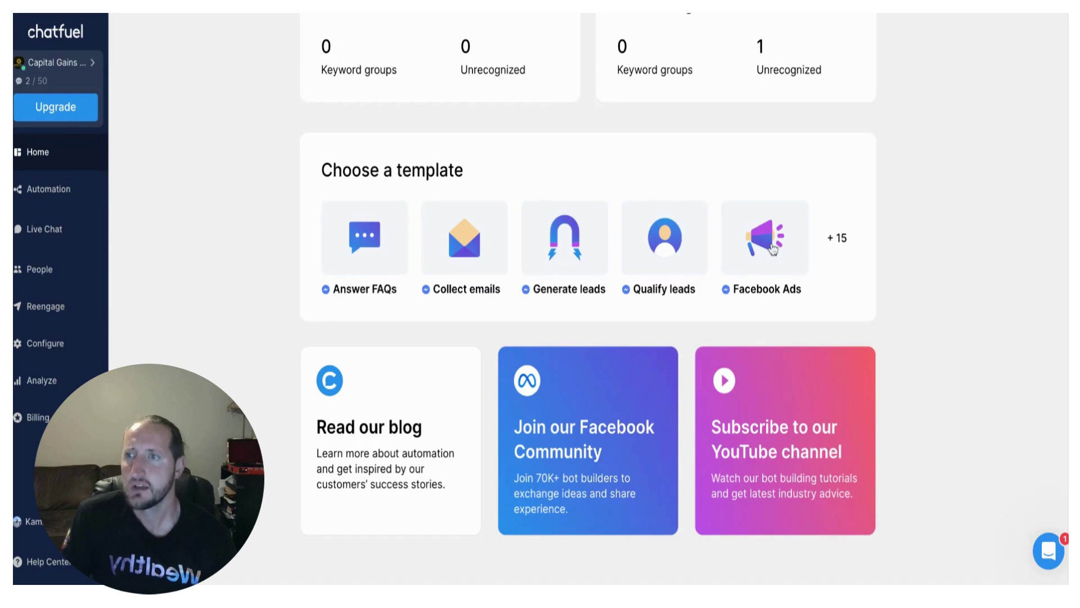
Preview the Facebook Ads template's discount-collecting flow, then close the preview
{"action": "left_click", "coordinate": [774, 233]}
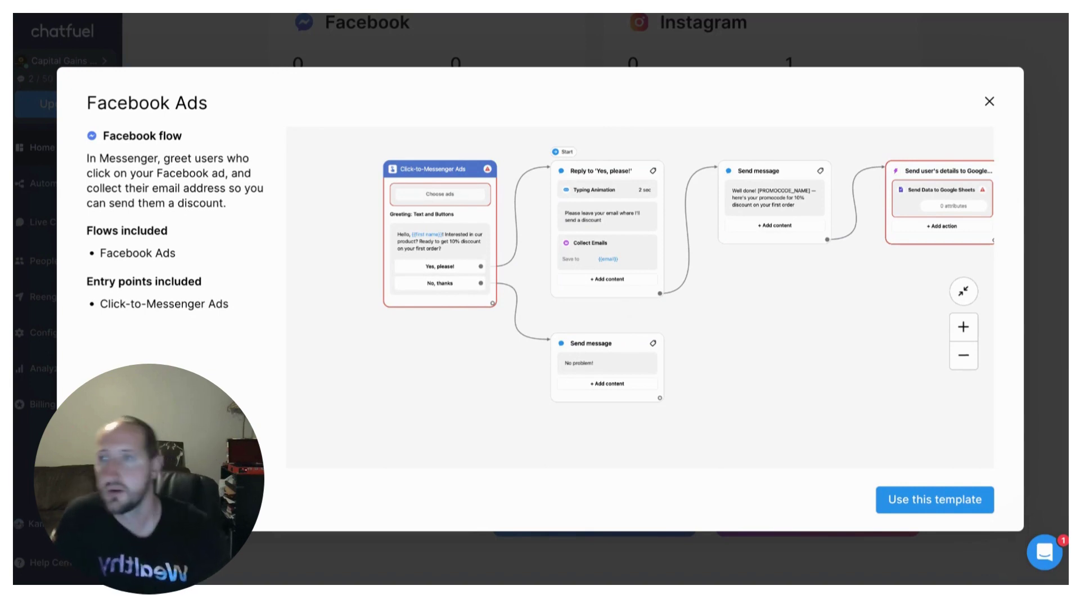
{"action": "left_click", "coordinate": [989, 102]}
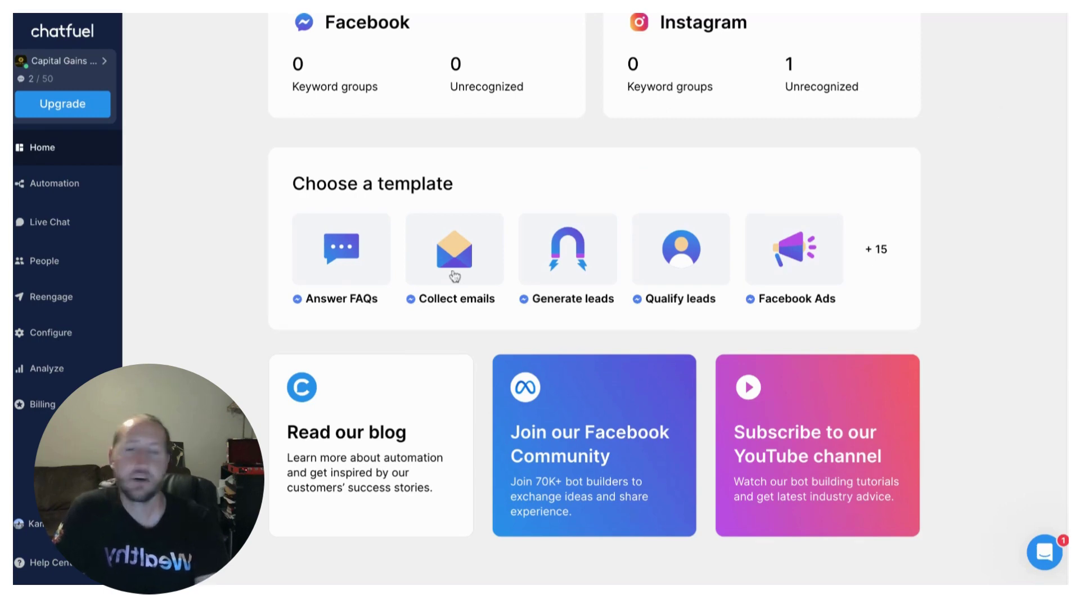
Preview the Answer FAQs template, zooming and panning its FAQ flow, then close it to return Home
{"action": "left_click", "coordinate": [340, 253]}
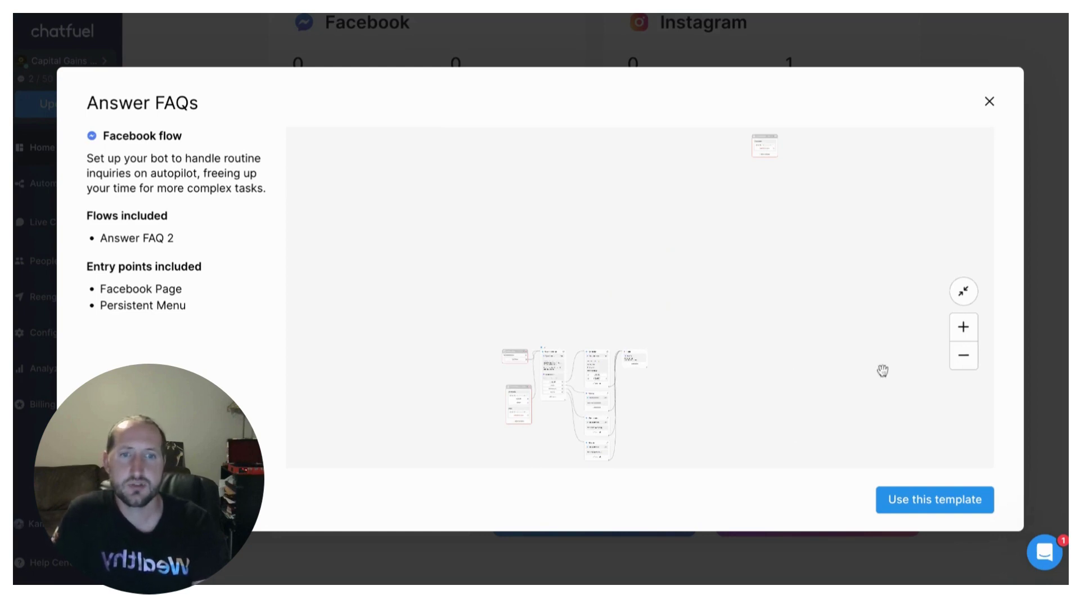
{"action": "left_click", "coordinate": [962, 327]}
{"action": "left_click", "coordinate": [966, 334]}
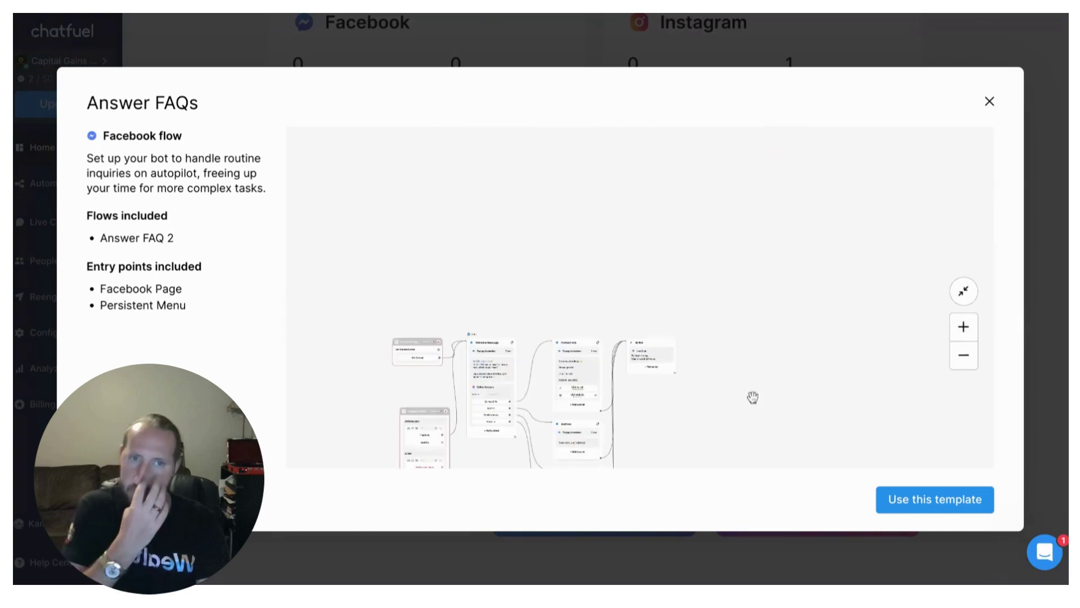
{"action": "left_click_drag", "start_coordinate": [748, 391], "coordinate": [929, 337]}
{"action": "left_click", "coordinate": [963, 329]}
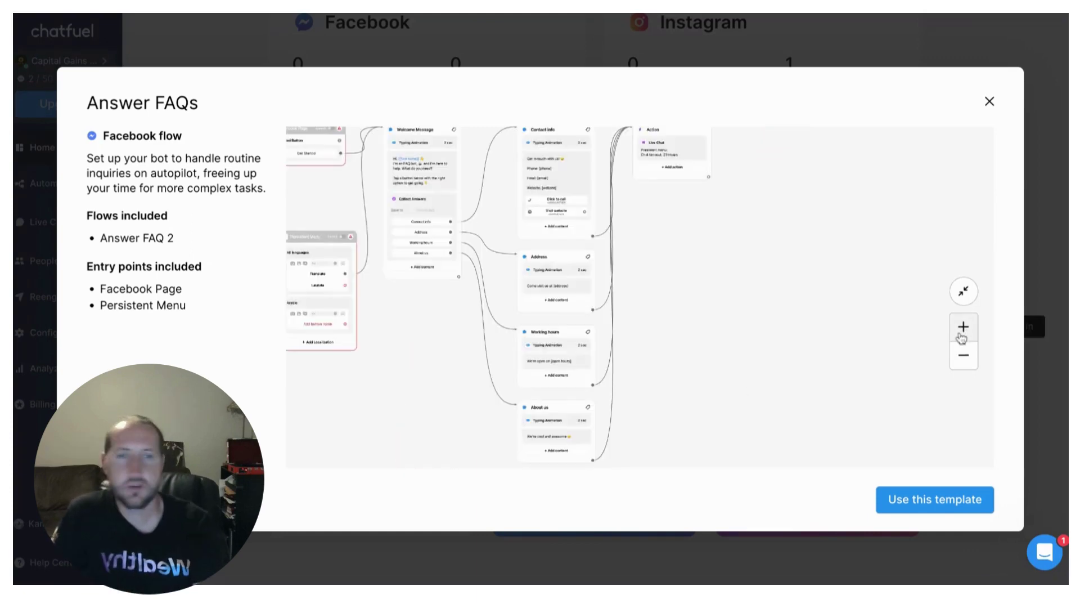
{"action": "left_click", "coordinate": [963, 327]}
{"action": "left_click_drag", "start_coordinate": [860, 321], "coordinate": [844, 324]}
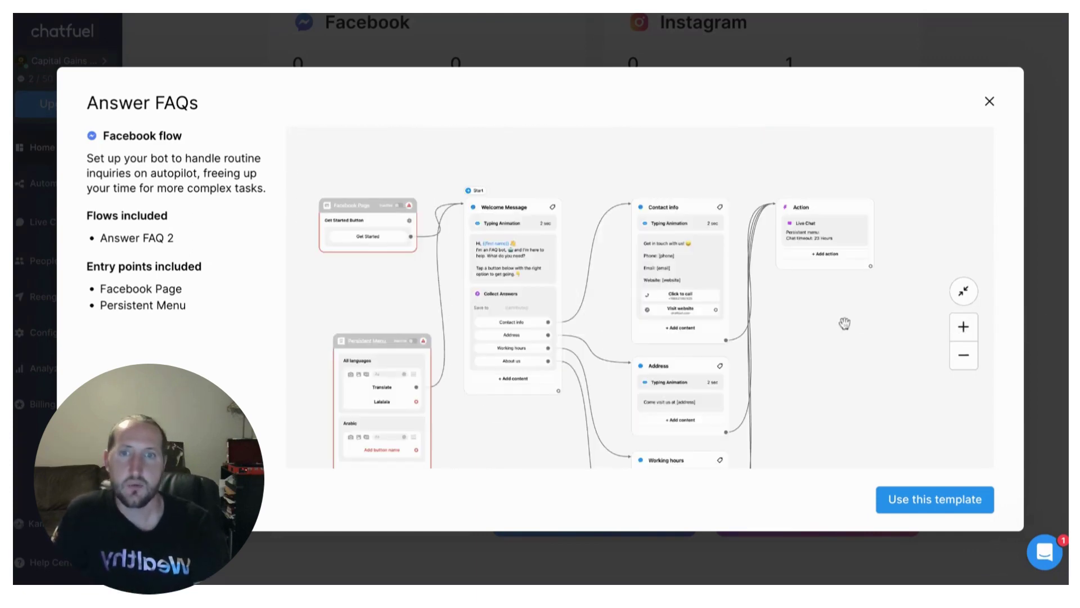
{"action": "left_click_drag", "start_coordinate": [945, 399], "coordinate": [969, 338]}
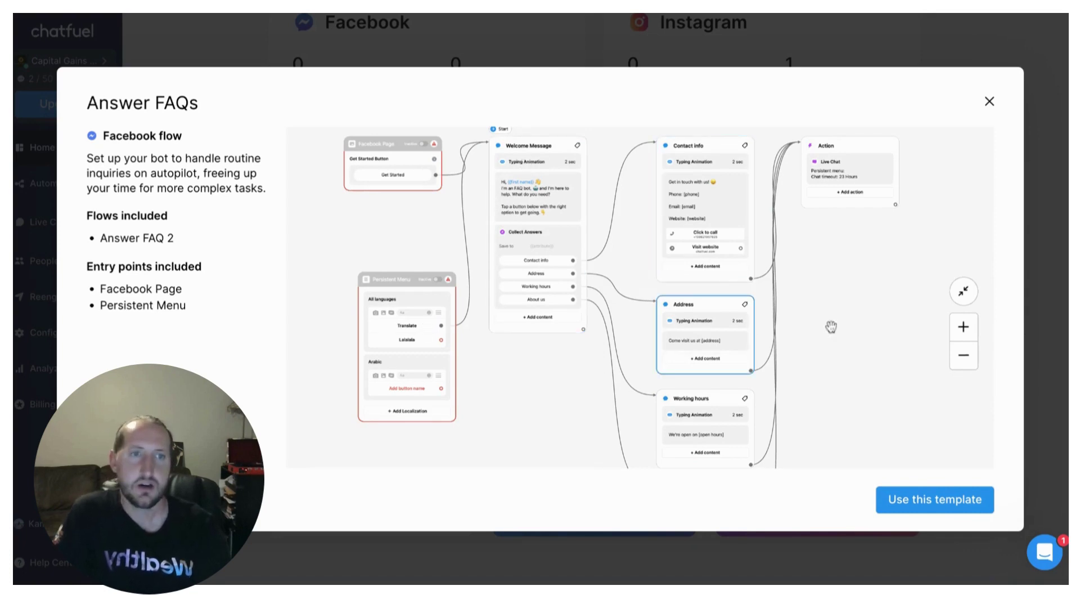
{"action": "left_click", "coordinate": [990, 101]}
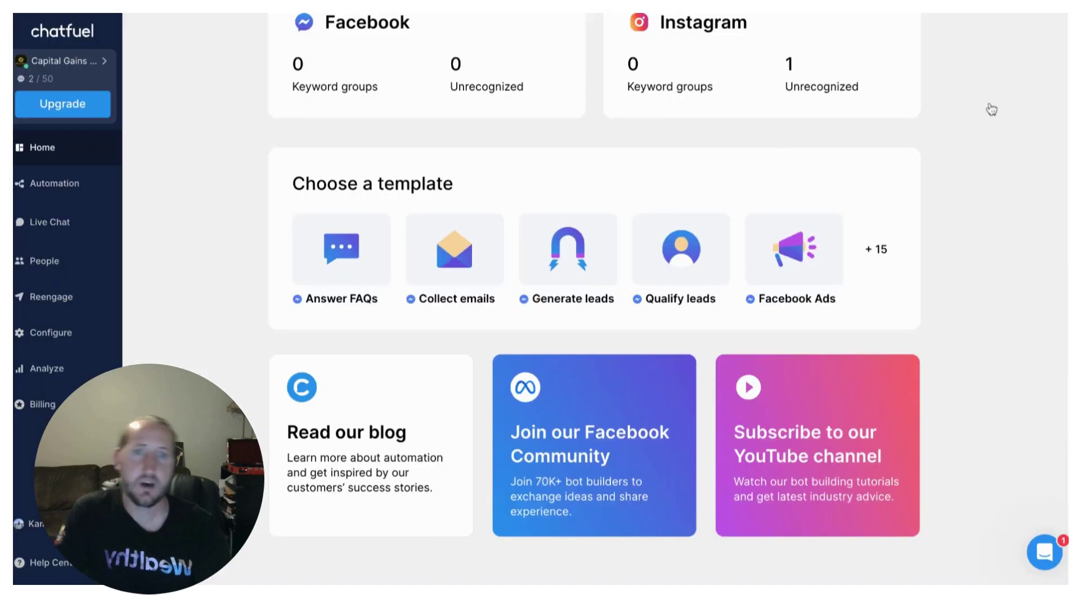
{"action": "scroll", "coordinate": [564, 326], "scroll_direction": "up", "scroll_amount": 5}
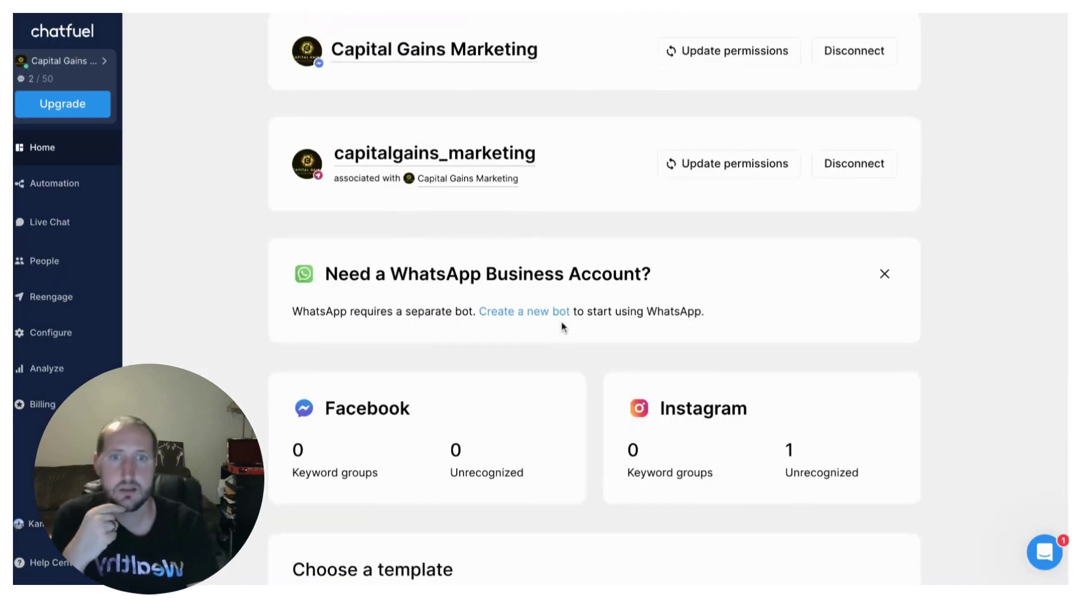
{"action": "scroll", "coordinate": [564, 326], "scroll_direction": "up", "scroll_amount": 3}
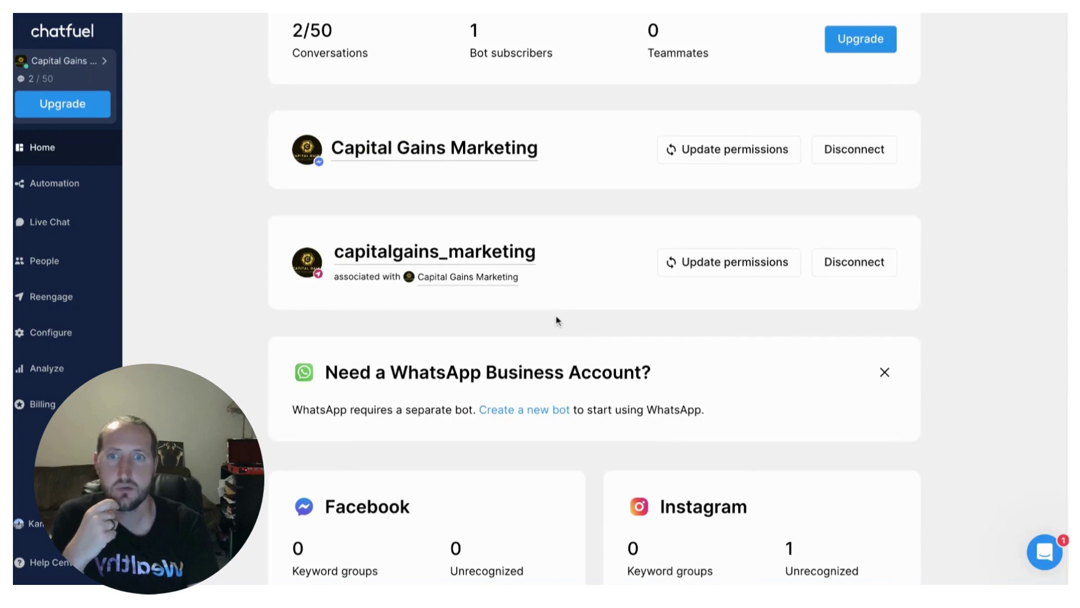
{"action": "scroll", "coordinate": [557, 321], "scroll_direction": "up", "scroll_amount": 5}
{"action": "scroll", "coordinate": [557, 321], "scroll_direction": "up", "scroll_amount": 5}
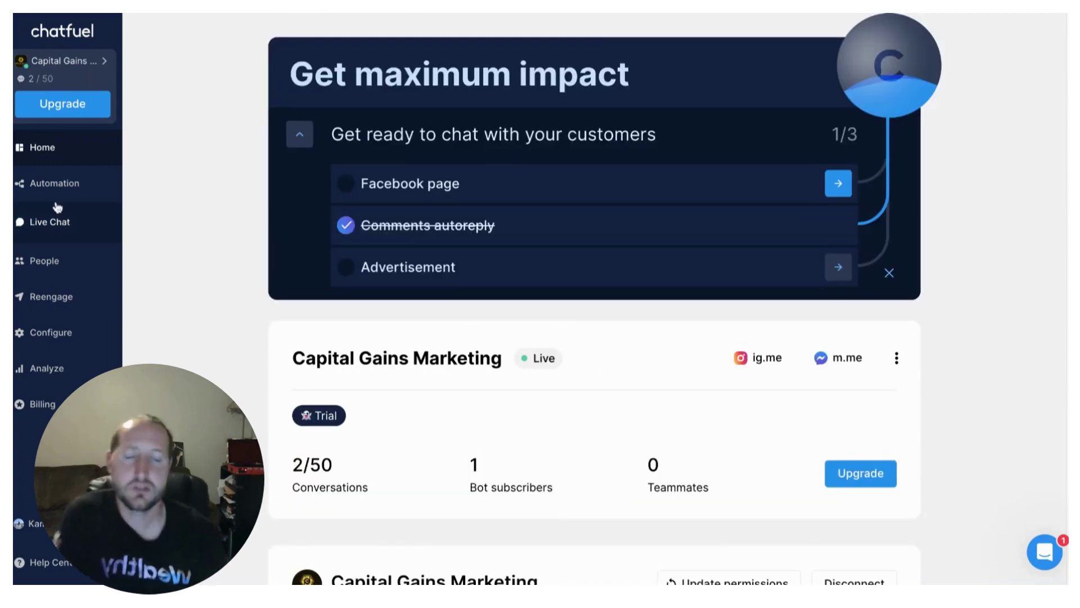
Go to the Automation section so the bot's Flows list is shown
{"action": "left_click", "coordinate": [54, 183]}
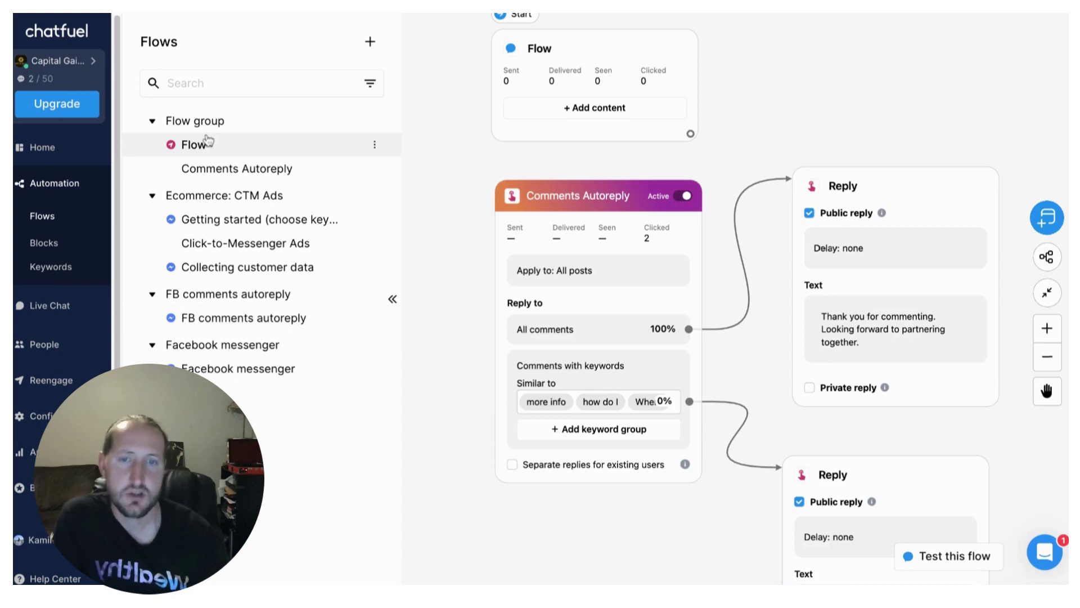
{"action": "mouse_move", "coordinate": [253, 344]}
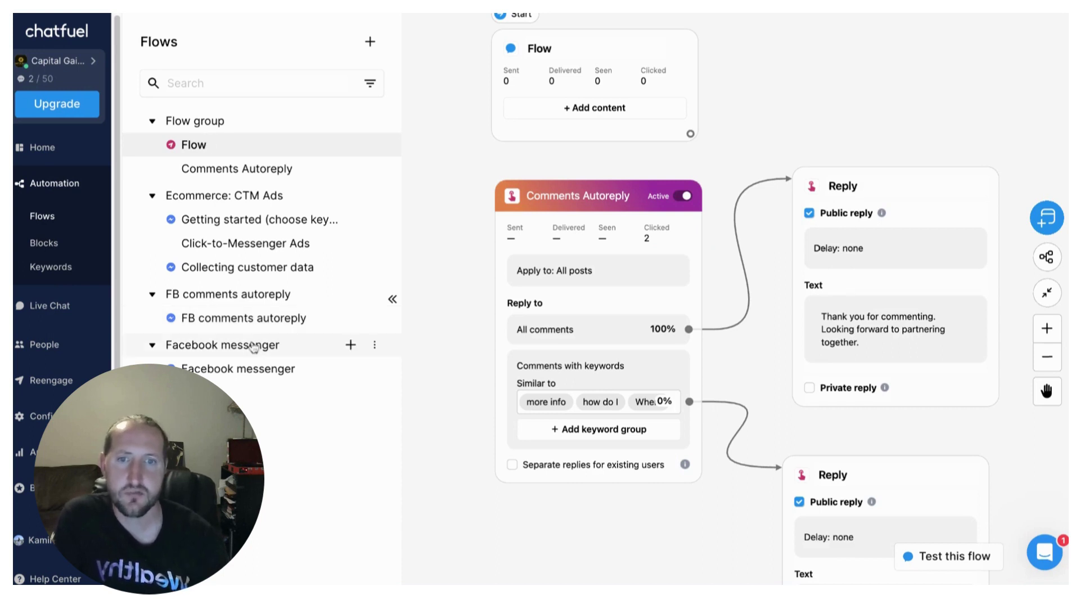
In the Facebook messenger flow, connect the Price quick reply to the promo-code Send Message card
{"action": "left_click", "coordinate": [236, 369]}
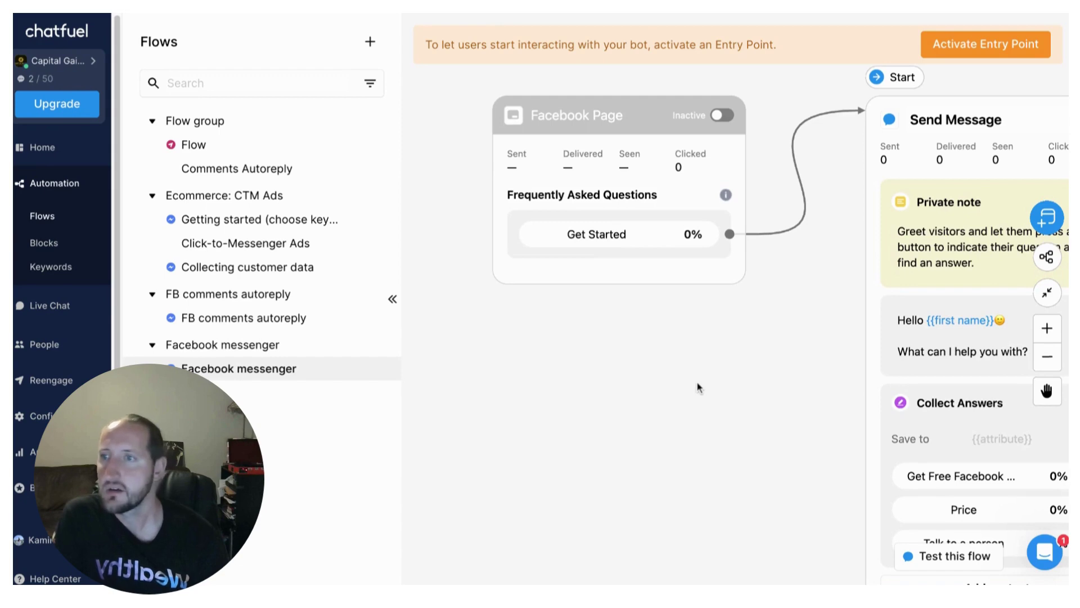
{"action": "mouse_move", "coordinate": [781, 428]}
{"action": "left_mouse_down"}
{"action": "mouse_move", "coordinate": [761, 363]}
{"action": "mouse_move", "coordinate": [780, 355]}
{"action": "left_mouse_up"}
{"action": "scroll", "coordinate": [779, 354], "scroll_direction": "down", "scroll_amount": 3}
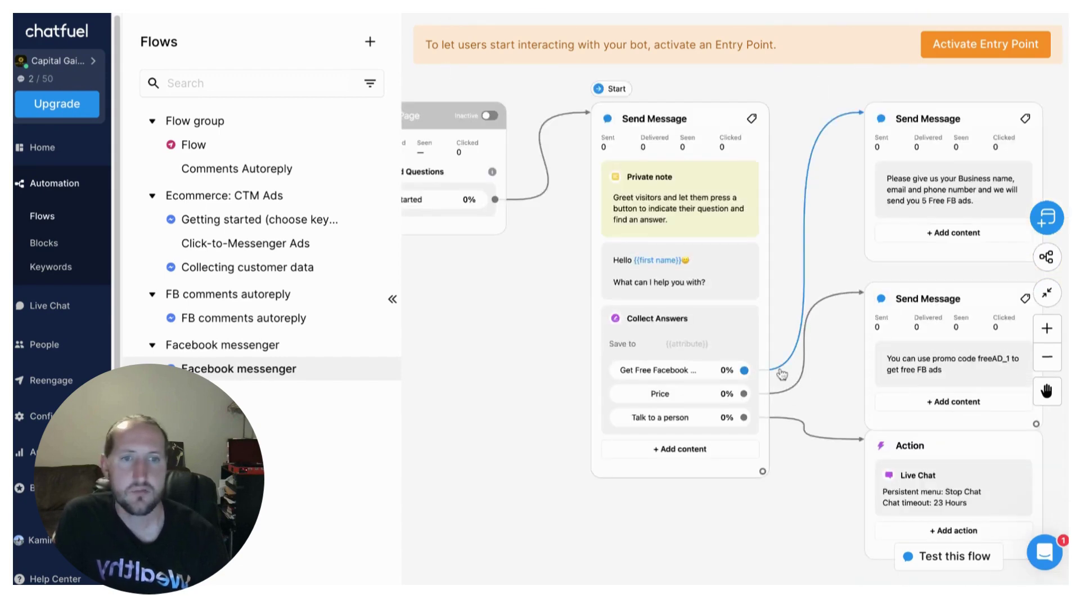
{"action": "scroll", "coordinate": [802, 304], "scroll_direction": "down", "scroll_amount": 2}
{"action": "left_click_drag", "start_coordinate": [888, 237], "coordinate": [814, 271]}
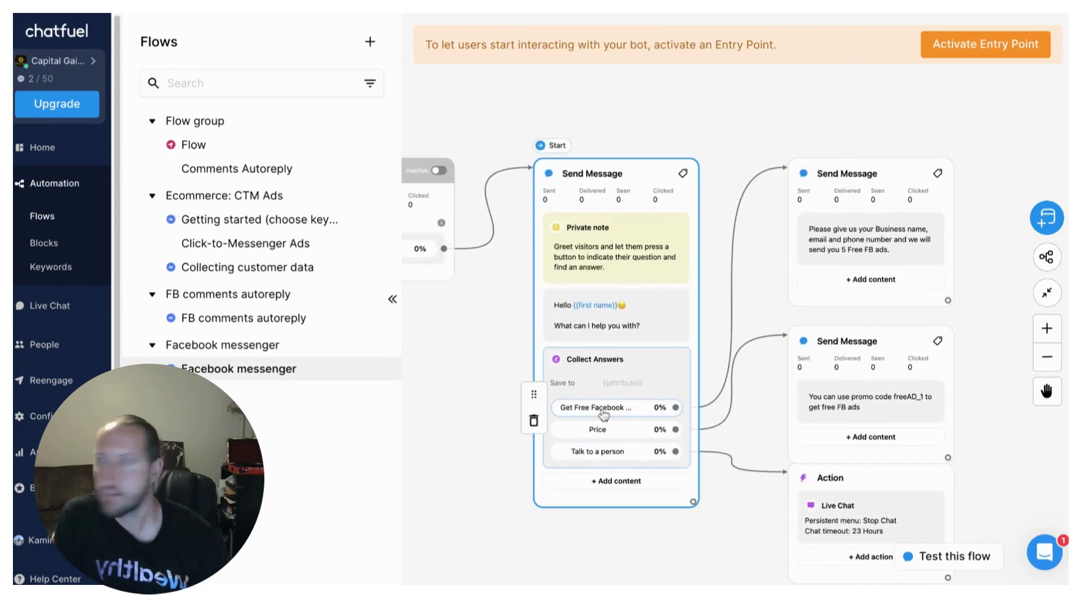
{"action": "left_click", "coordinate": [601, 430]}
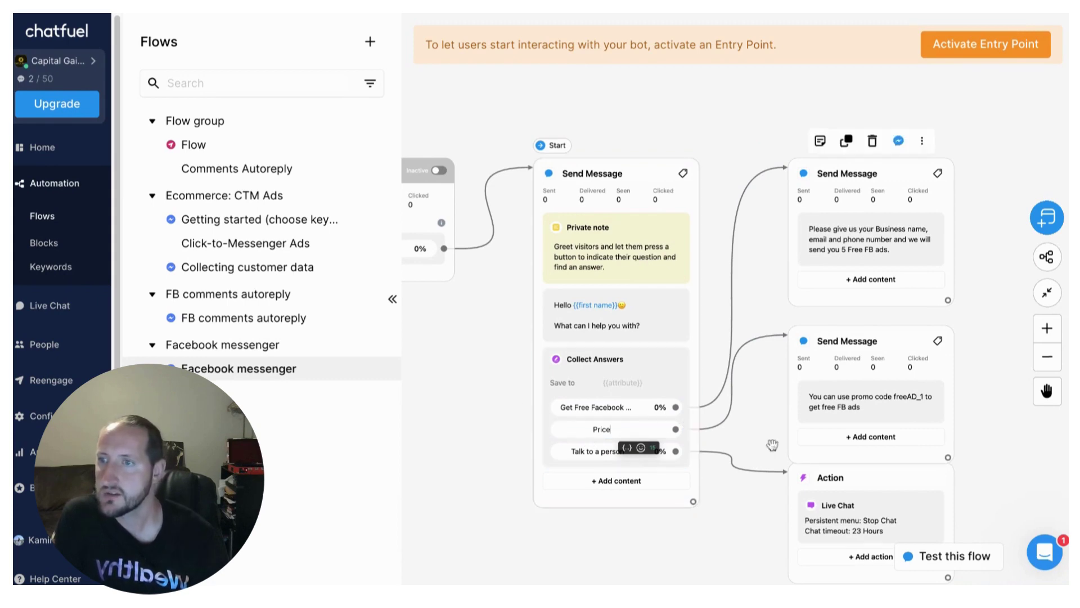
{"action": "left_click_drag", "start_coordinate": [675, 429], "coordinate": [895, 395]}
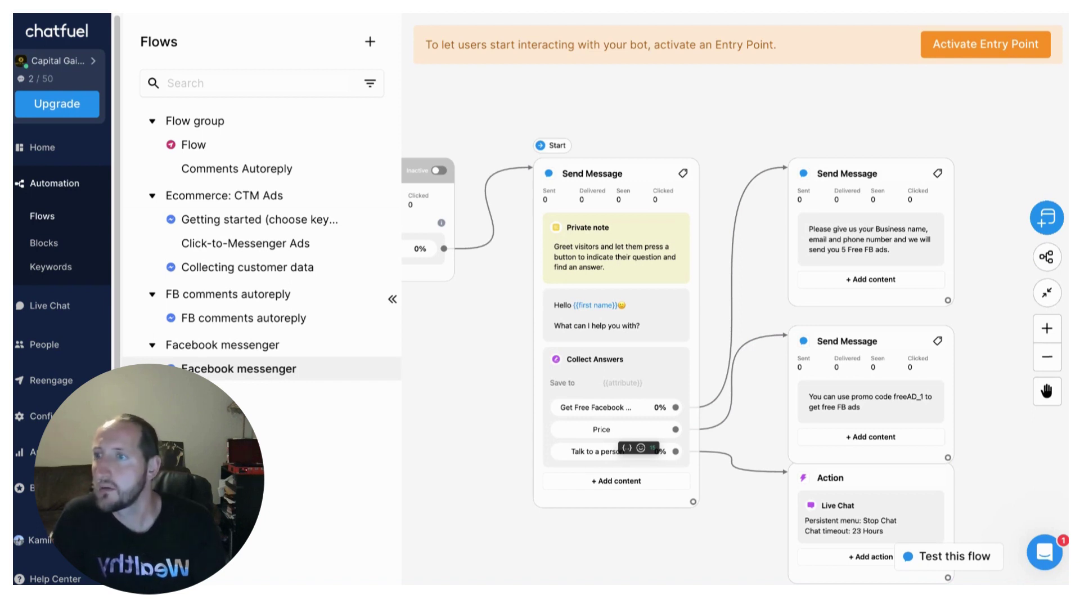
{"action": "left_click", "coordinate": [240, 221]}
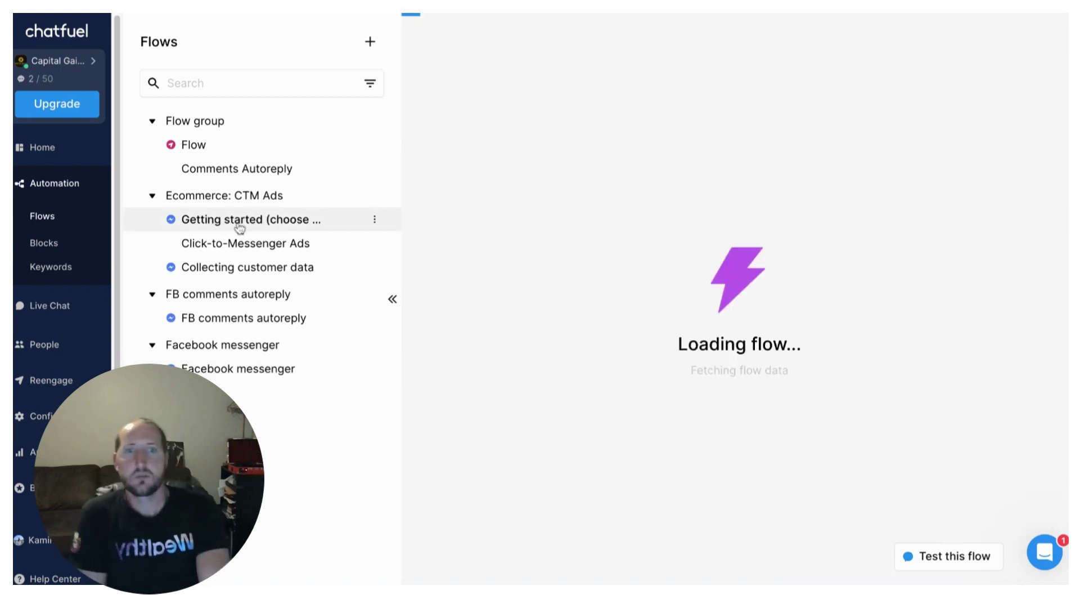
{"action": "mouse_move", "coordinate": [780, 207]}
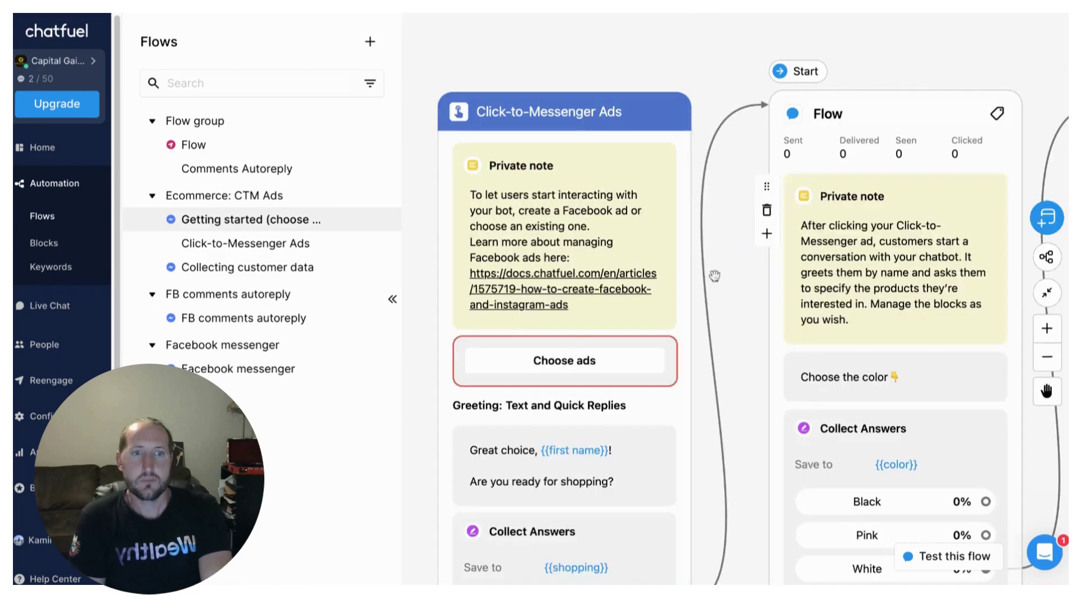
{"action": "scroll", "coordinate": [715, 276], "scroll_direction": "down", "scroll_amount": 2}
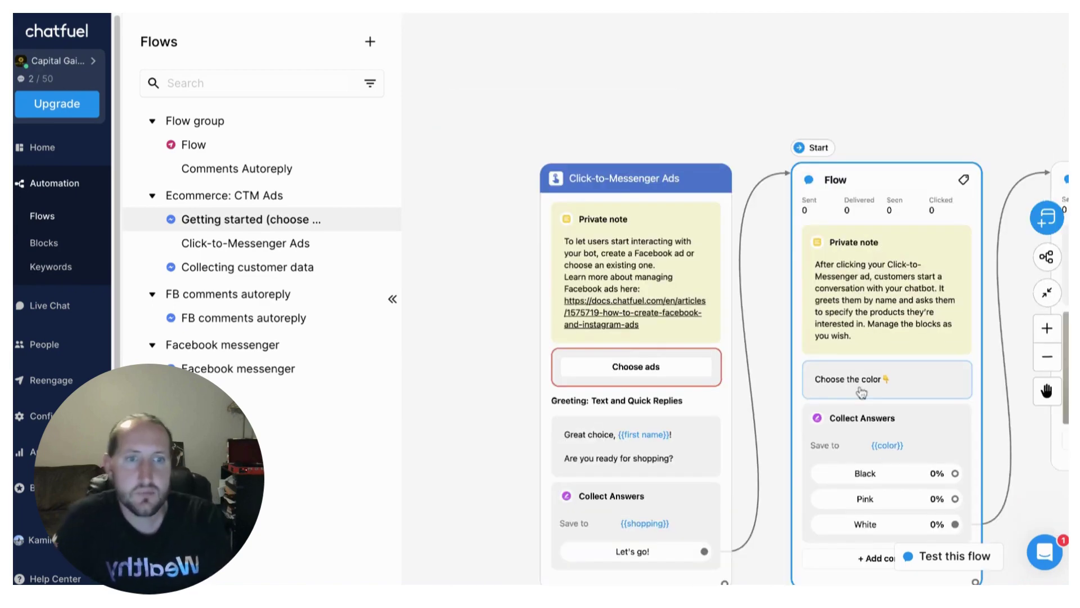
{"action": "left_click_drag", "start_coordinate": [790, 204], "coordinate": [690, 109]}
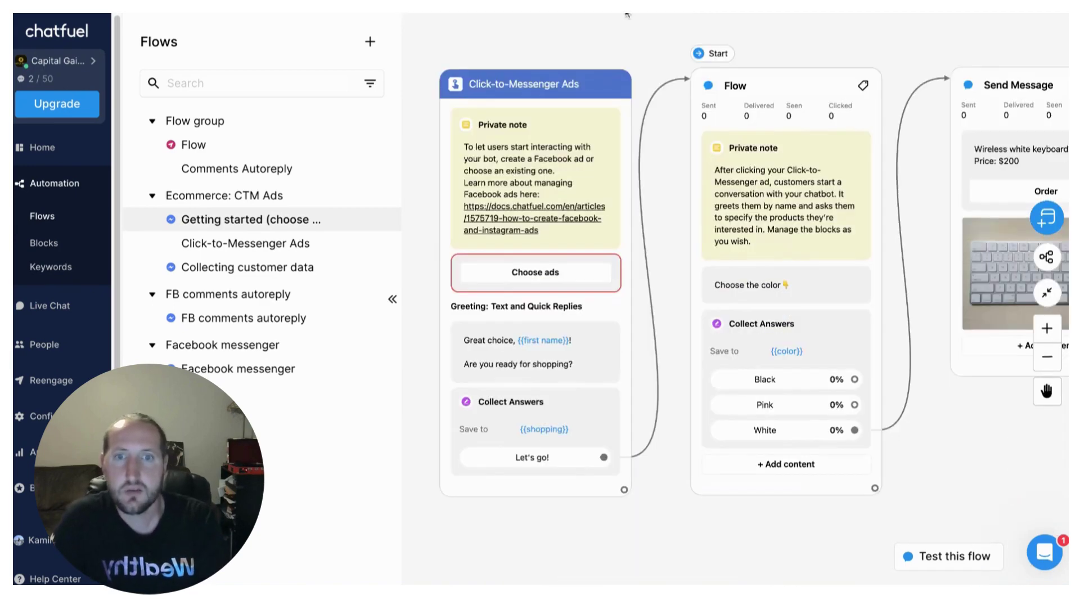
{"action": "left_click", "coordinate": [249, 269]}
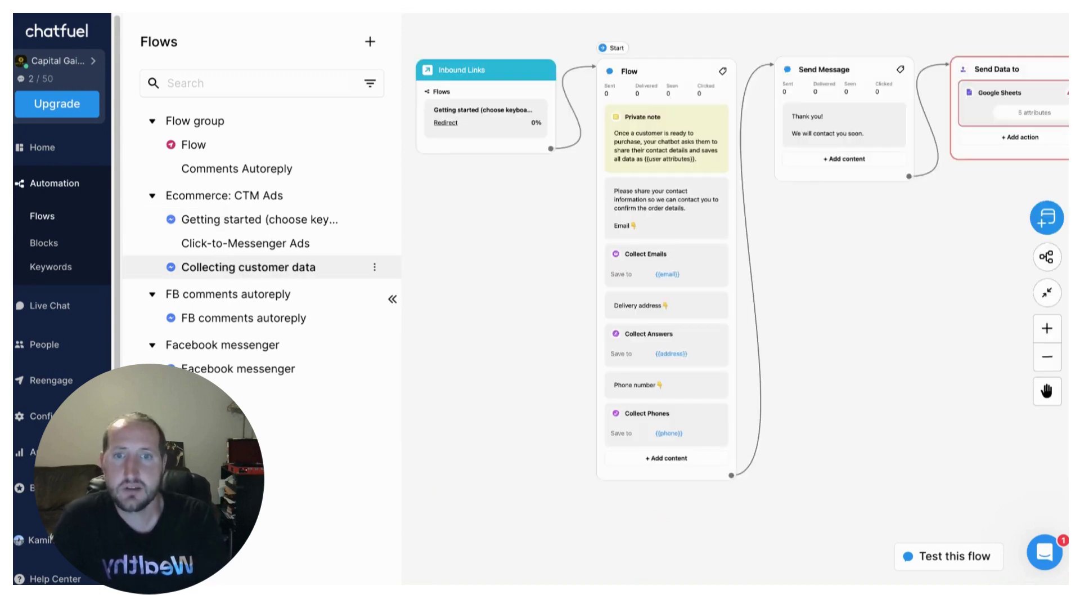
Load the FB comments autoreply flow and inspect its comments autoreply entry block
{"action": "left_click", "coordinate": [240, 322]}
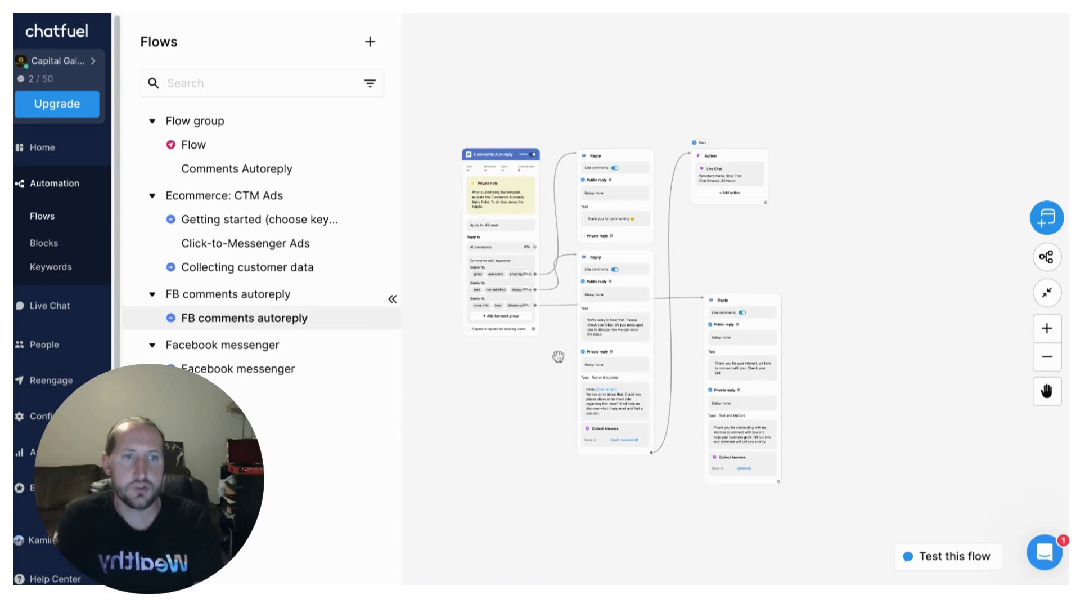
{"action": "left_click", "coordinate": [1046, 329]}
{"action": "left_click", "coordinate": [1046, 330]}
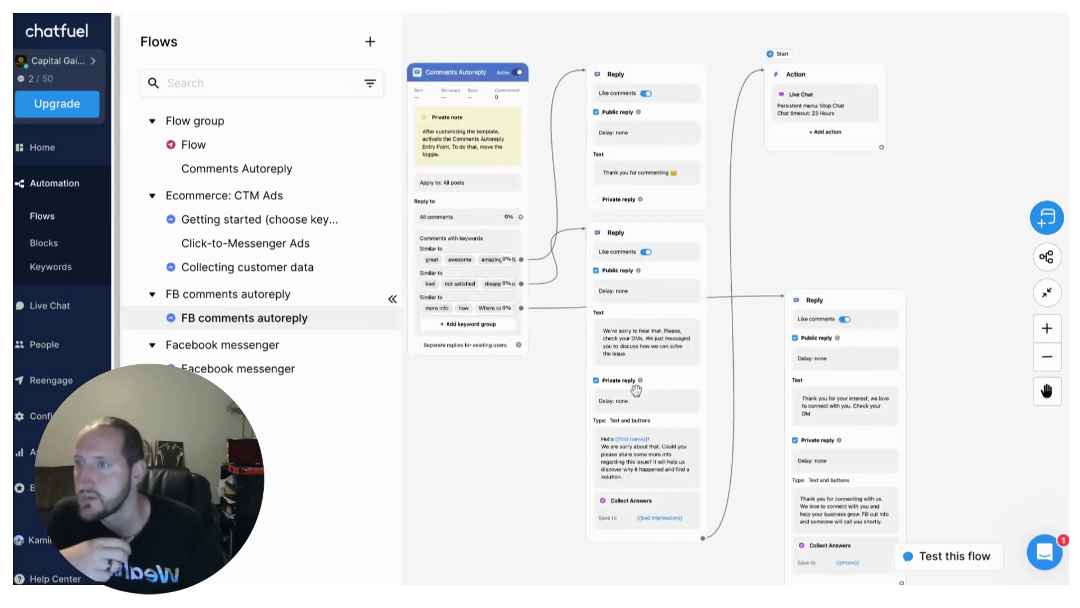
{"action": "scroll", "coordinate": [637, 387], "scroll_direction": "up", "scroll_amount": 5}
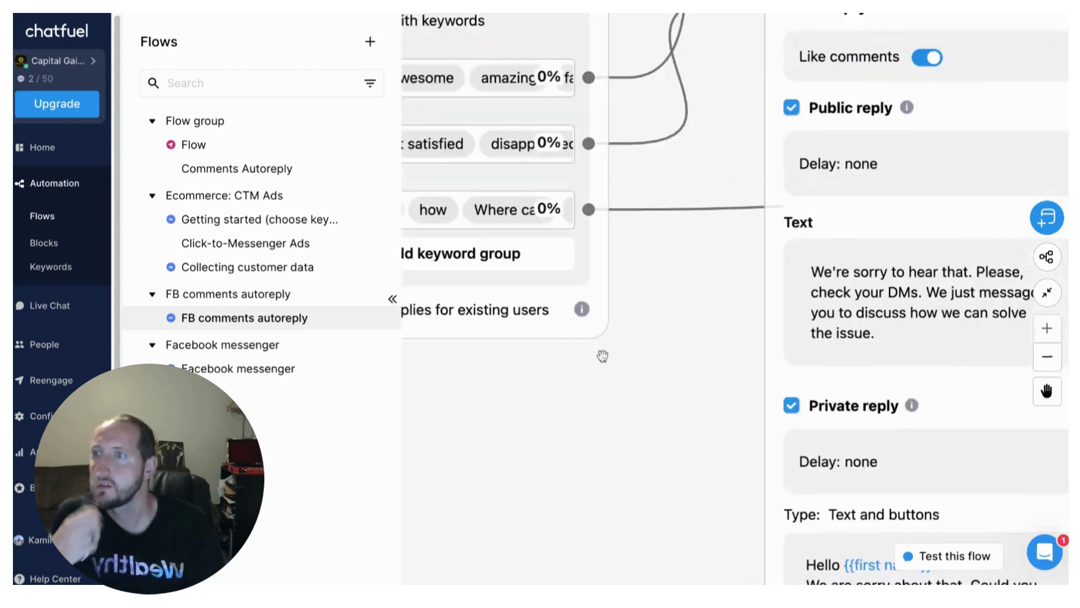
{"action": "scroll", "coordinate": [602, 355], "scroll_direction": "down", "scroll_amount": 3}
{"action": "left_click_drag", "start_coordinate": [602, 355], "coordinate": [707, 482]}
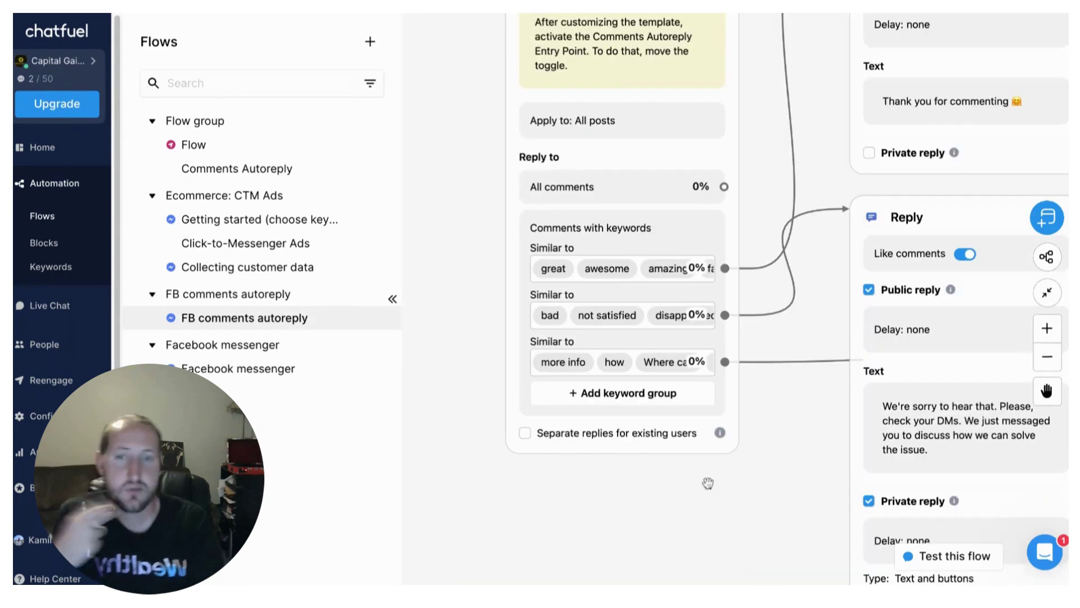
{"action": "left_click", "coordinate": [600, 291]}
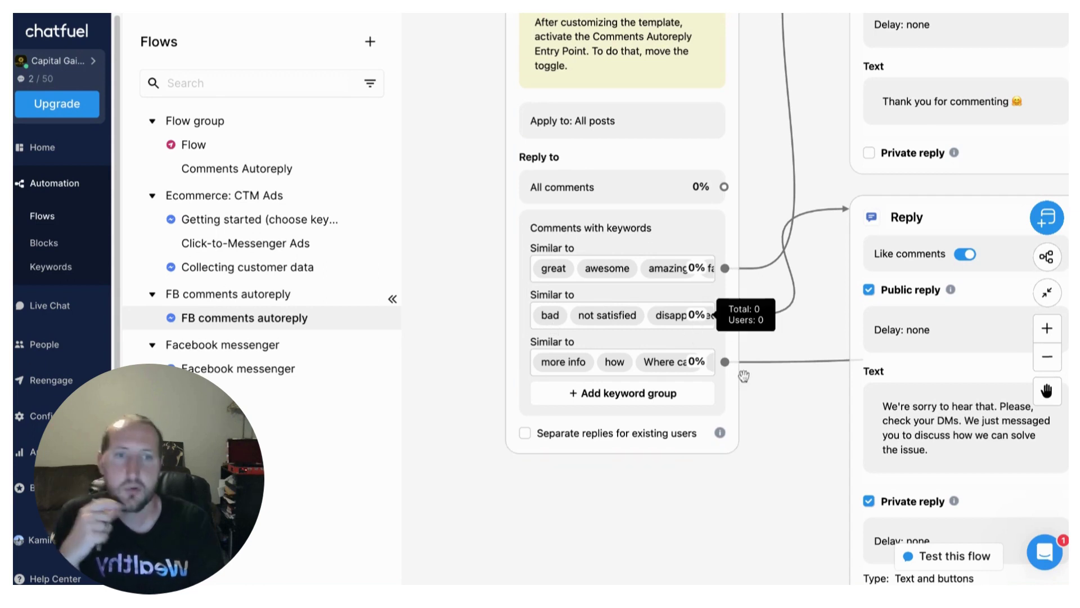
{"action": "scroll", "coordinate": [743, 375], "scroll_direction": "down", "scroll_amount": 3}
{"action": "scroll", "coordinate": [807, 431], "scroll_direction": "down", "scroll_amount": 3}
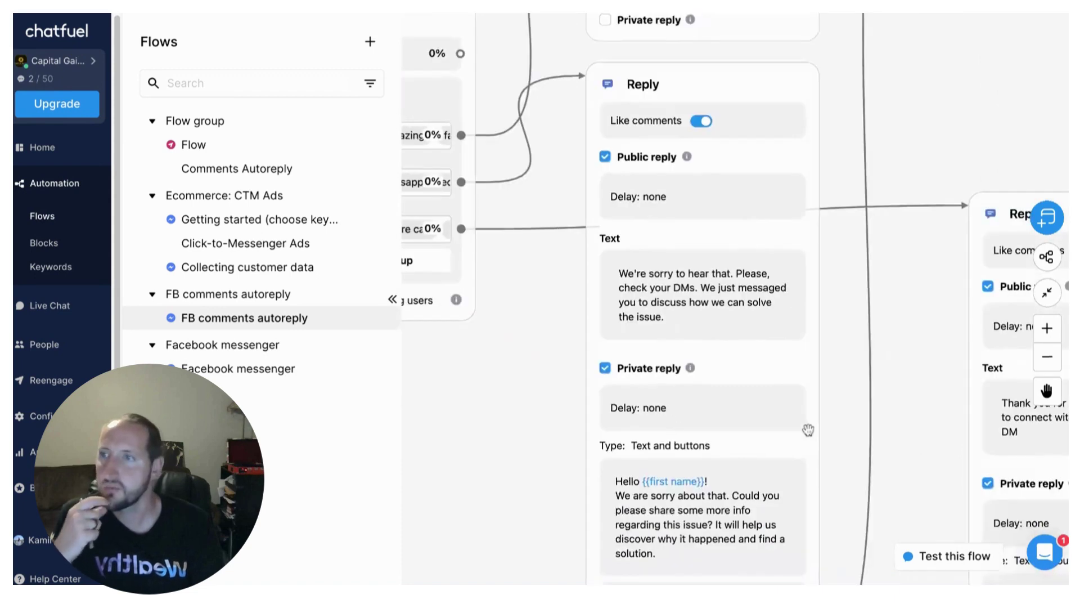
{"action": "scroll", "coordinate": [808, 430], "scroll_direction": "down", "scroll_amount": 3}
Review the negative-comment Reply card and the Live Chat action with its 23-hour timeout
{"action": "left_click", "coordinate": [633, 185]}
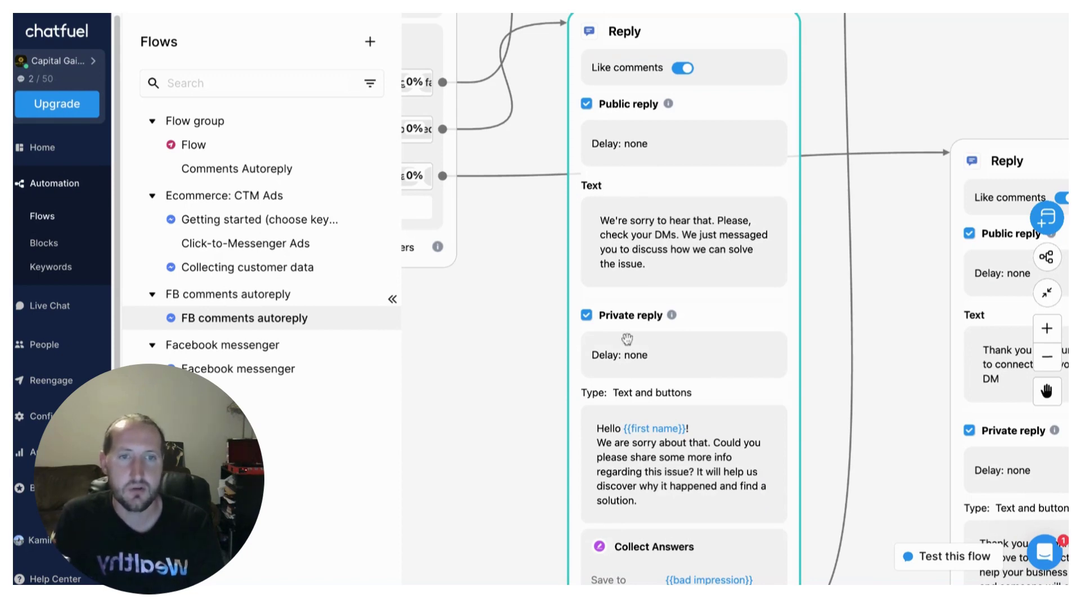
{"action": "scroll", "coordinate": [627, 338], "scroll_direction": "down", "scroll_amount": 3}
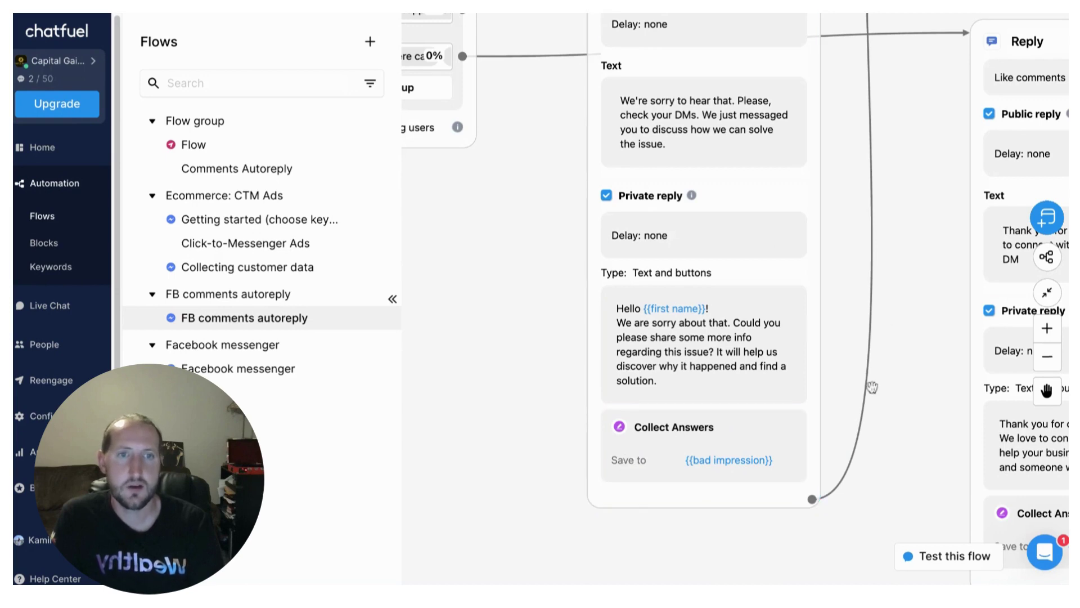
{"action": "left_click_drag", "start_coordinate": [872, 387], "coordinate": [659, 528]}
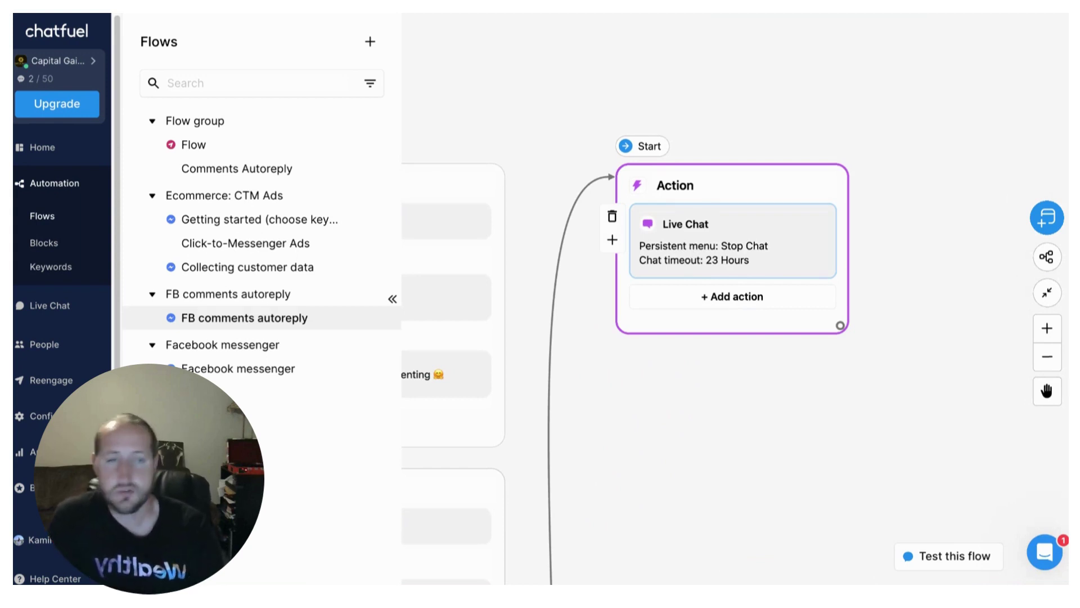
{"action": "left_click", "coordinate": [786, 384]}
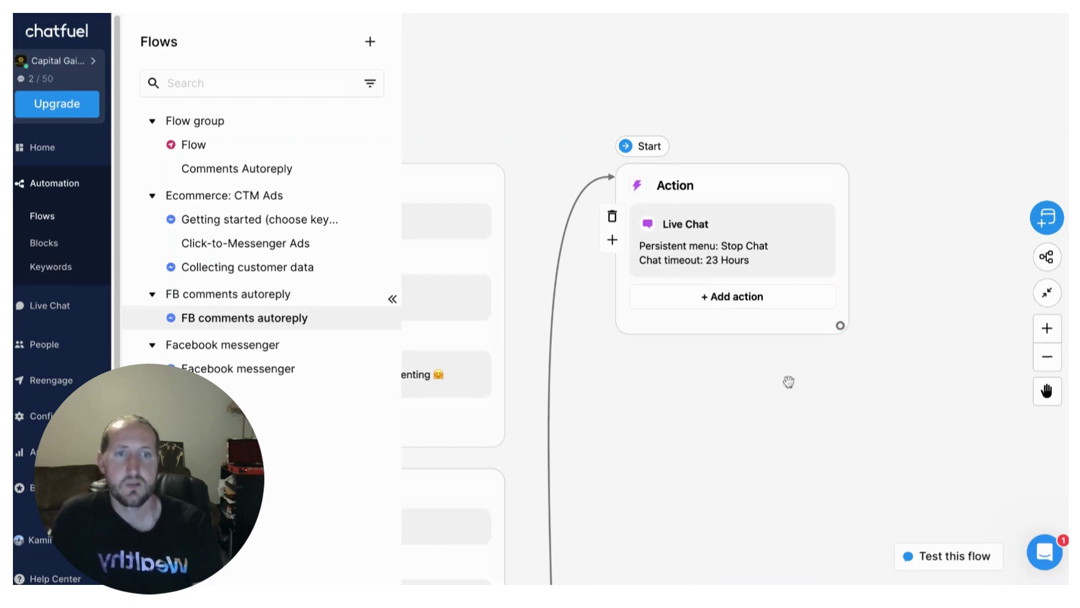
{"action": "left_click_drag", "start_coordinate": [786, 385], "coordinate": [764, 170]}
{"action": "left_click_drag", "start_coordinate": [763, 514], "coordinate": [767, 41]}
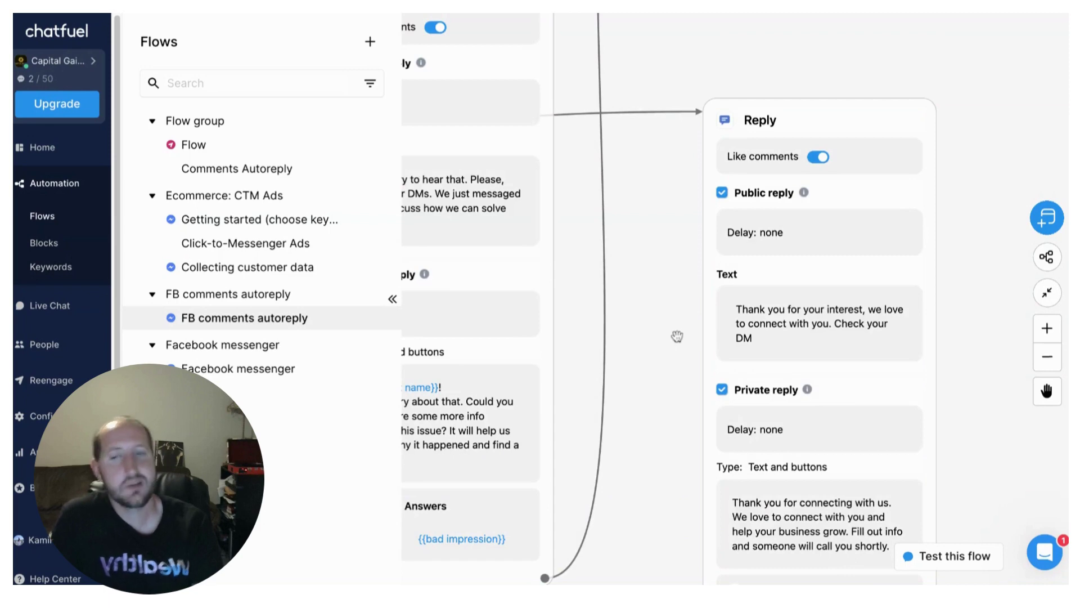
{"action": "left_click_drag", "start_coordinate": [677, 336], "coordinate": [686, 259]}
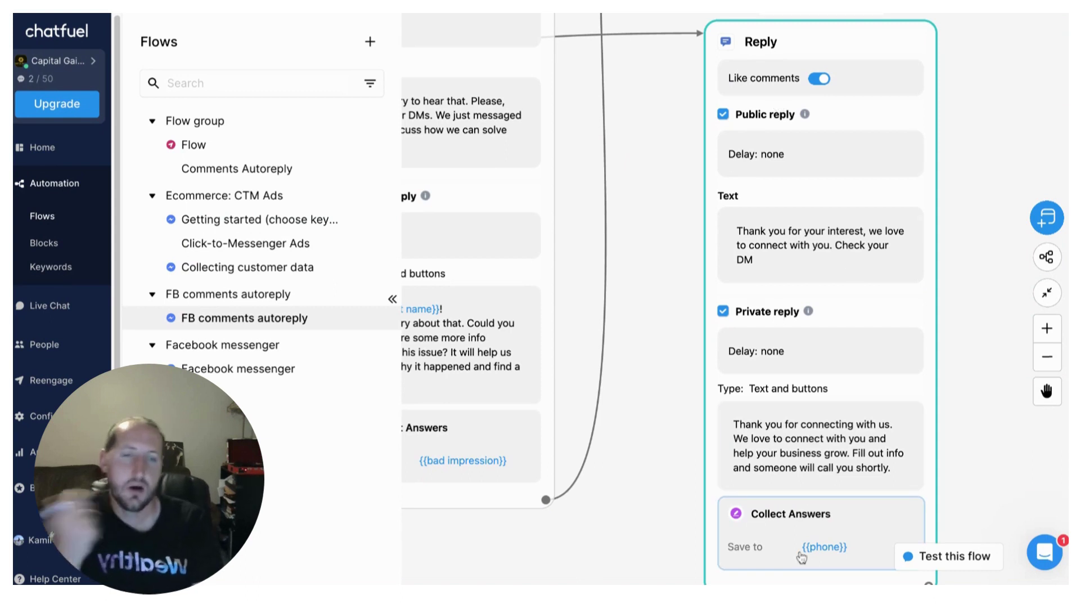
{"action": "left_click", "coordinate": [620, 394]}
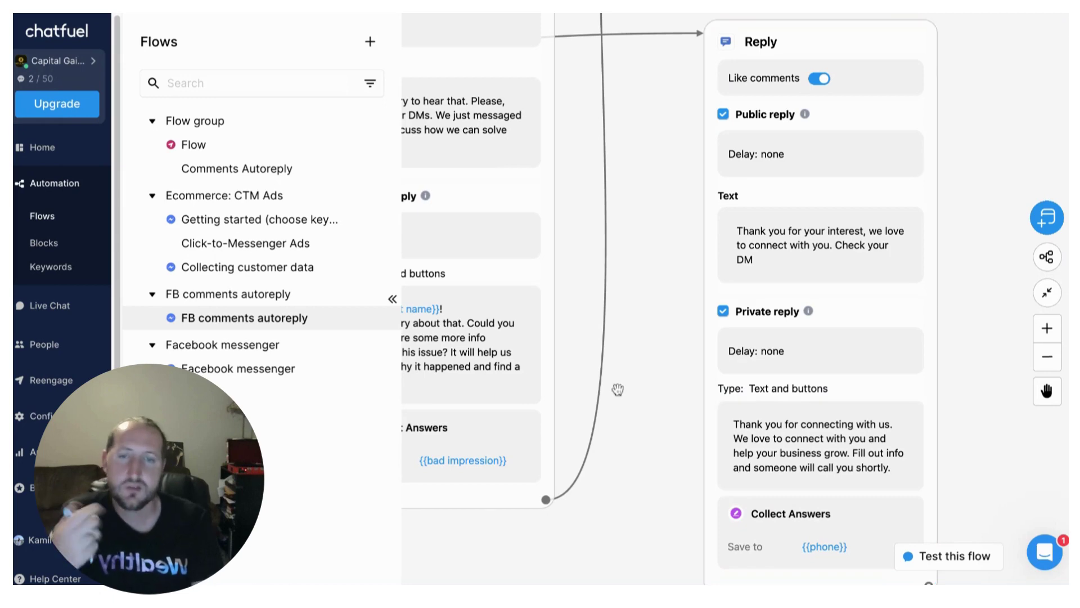
{"action": "left_click_drag", "start_coordinate": [619, 394], "coordinate": [777, 388]}
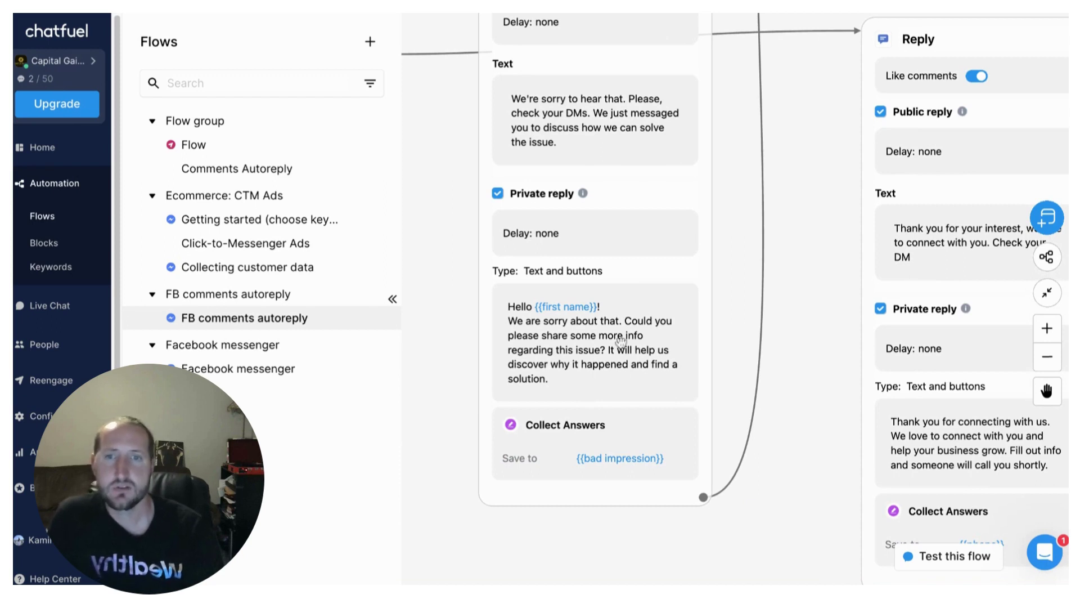
View the flow-add menu from the Flow canvas, then move to the empty Keywords page
{"action": "left_click", "coordinate": [42, 217]}
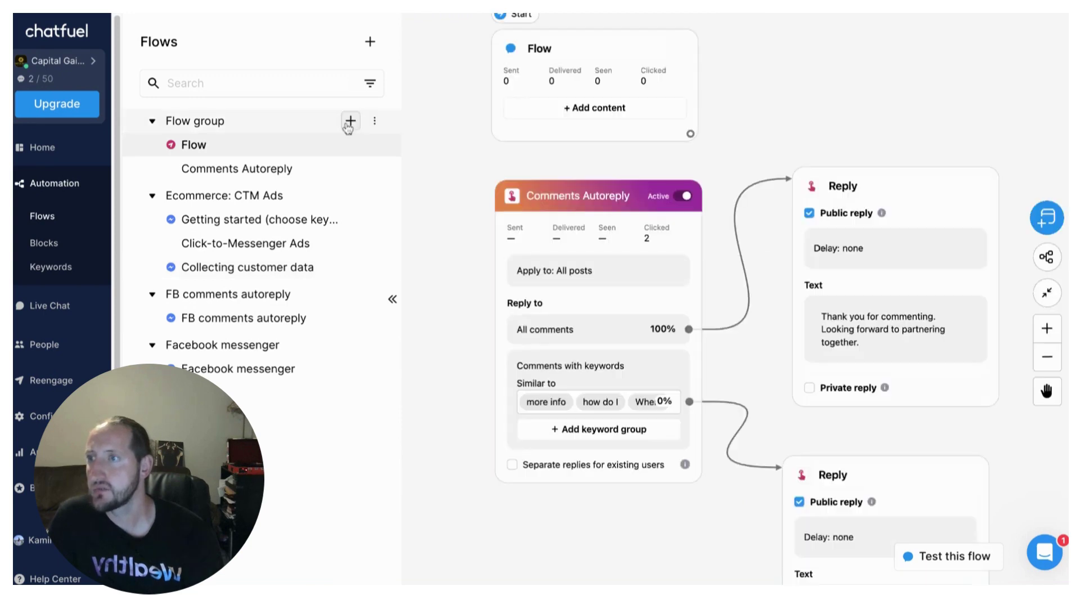
{"action": "left_click", "coordinate": [370, 41]}
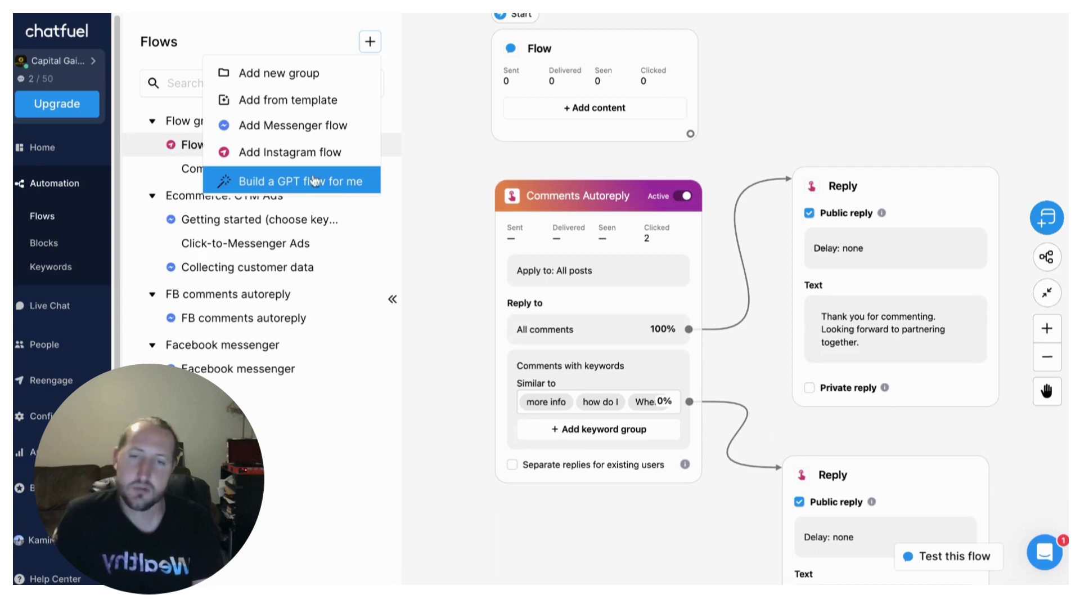
{"action": "left_click", "coordinate": [56, 266]}
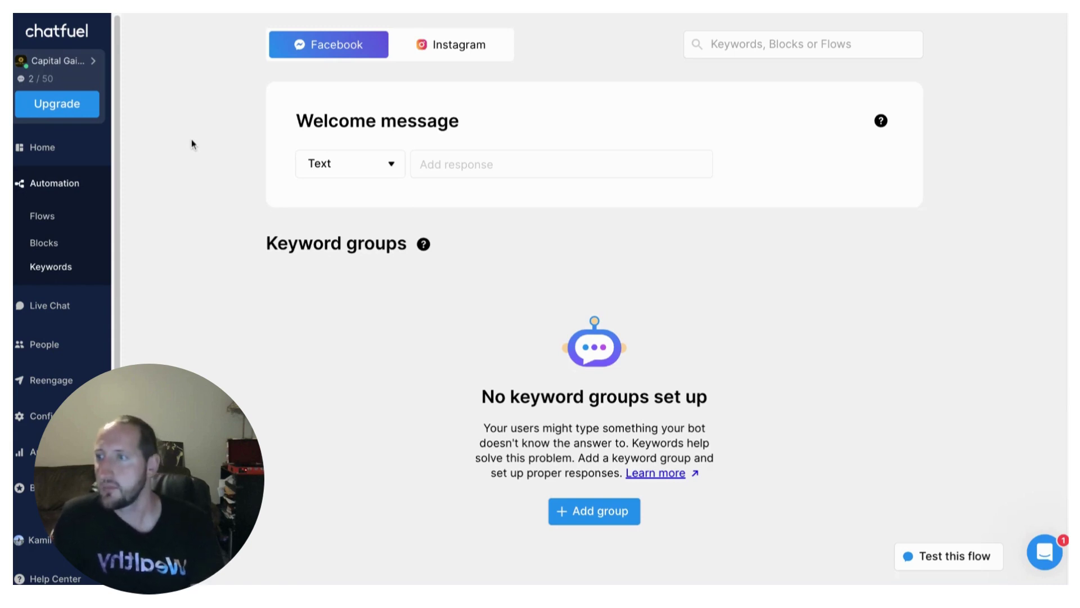
Visit the Analyze, Configure and Reengage sidebar sections in turn
{"action": "left_click", "coordinate": [38, 452]}
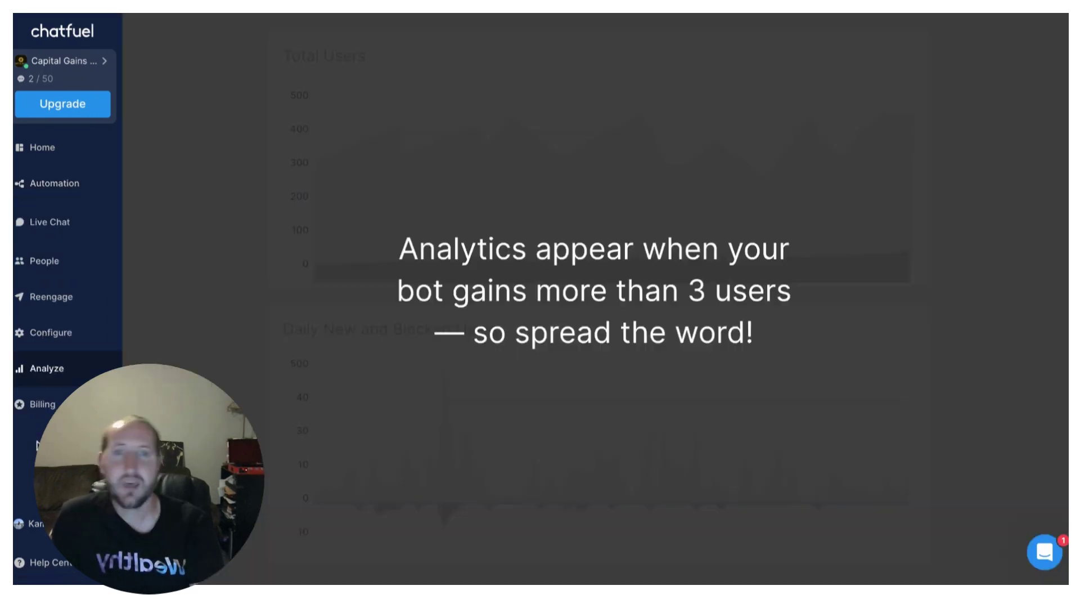
{"action": "left_click", "coordinate": [51, 332]}
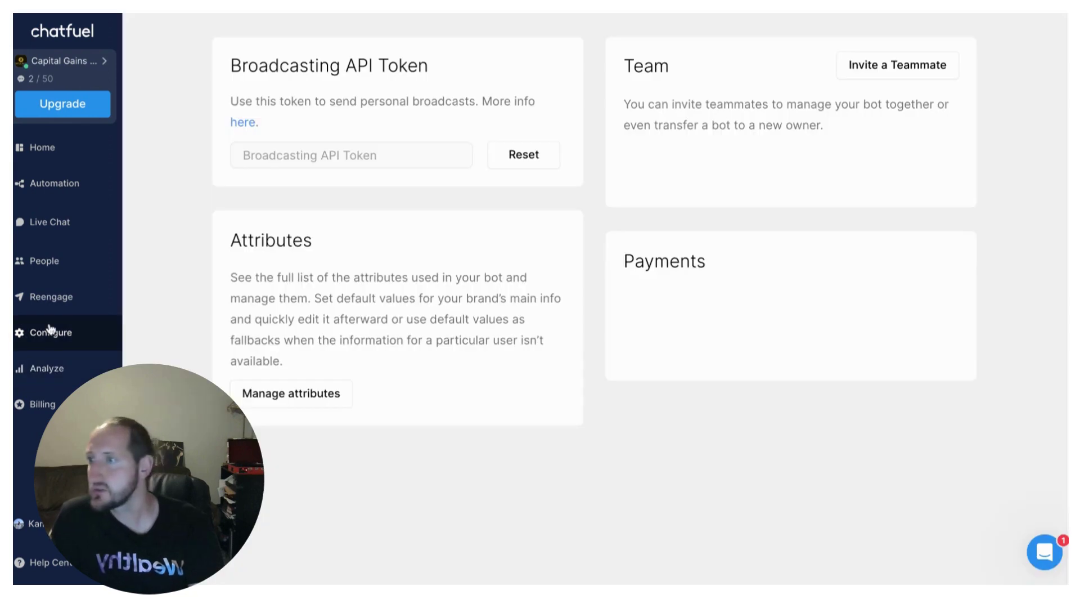
{"action": "left_click", "coordinate": [66, 296]}
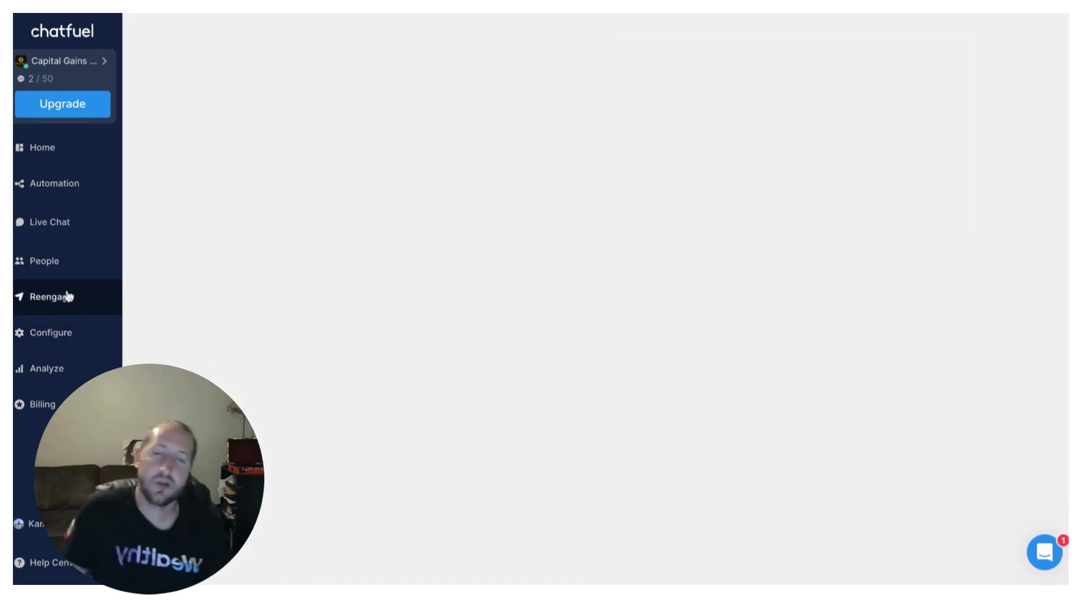